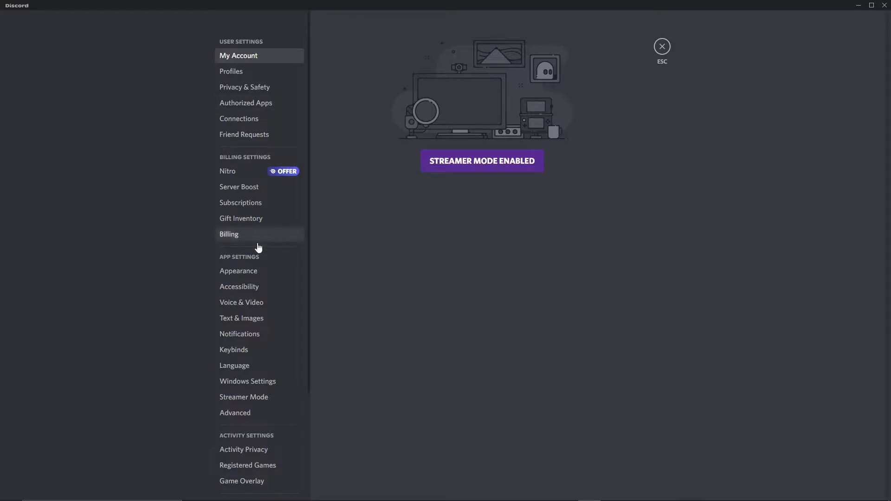
Open Discord's Accessibility settings to review the Reduced Motion and Stickers options.
left_click(244, 295)
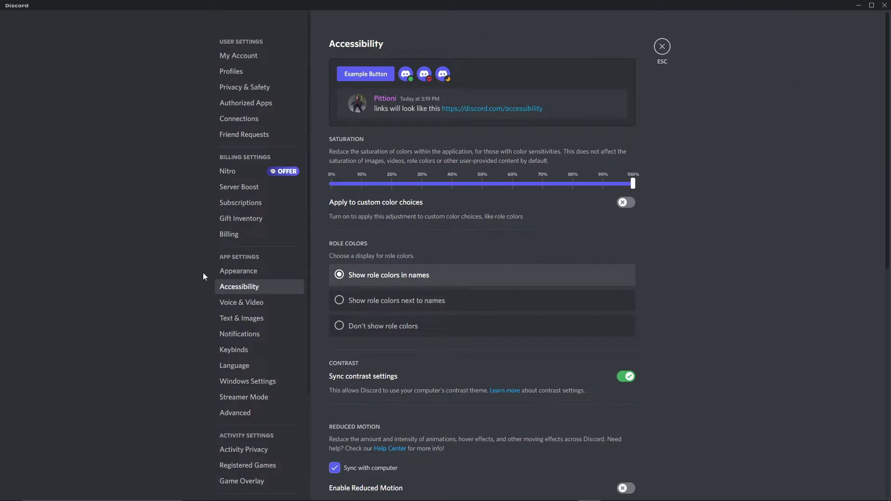
scroll(672, 203, "down", 2)
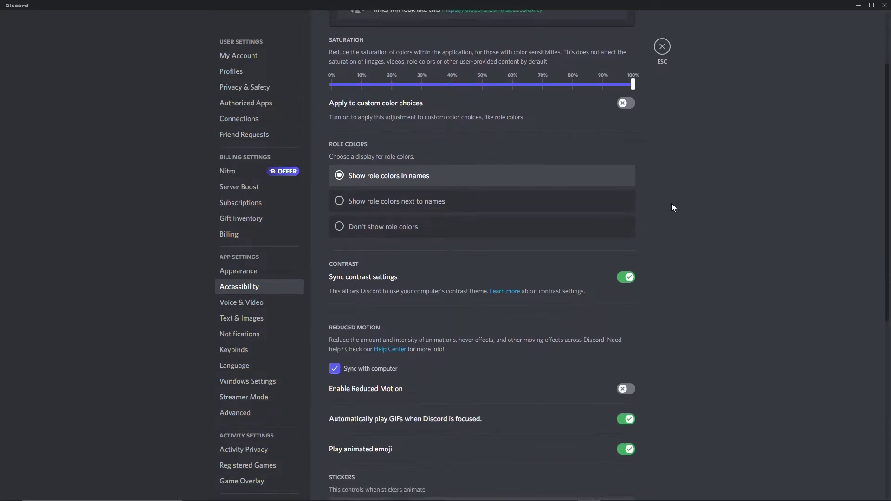
scroll(672, 204, "down", 3)
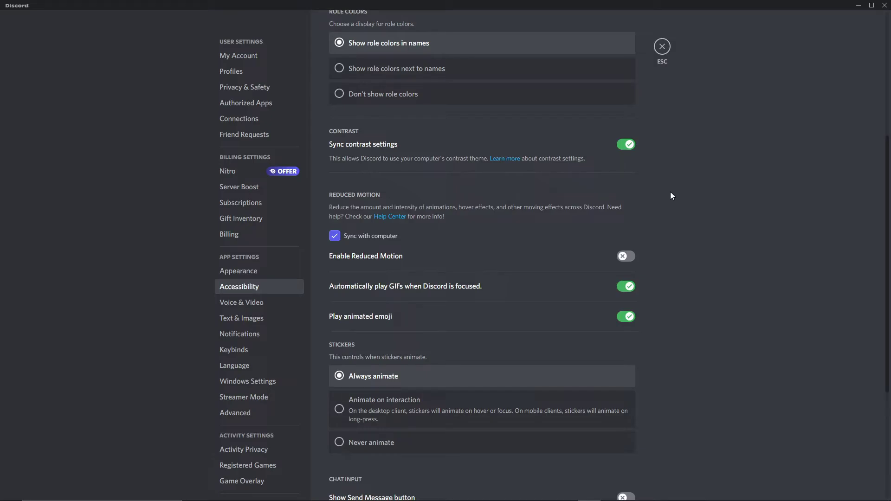
left_click(249, 414)
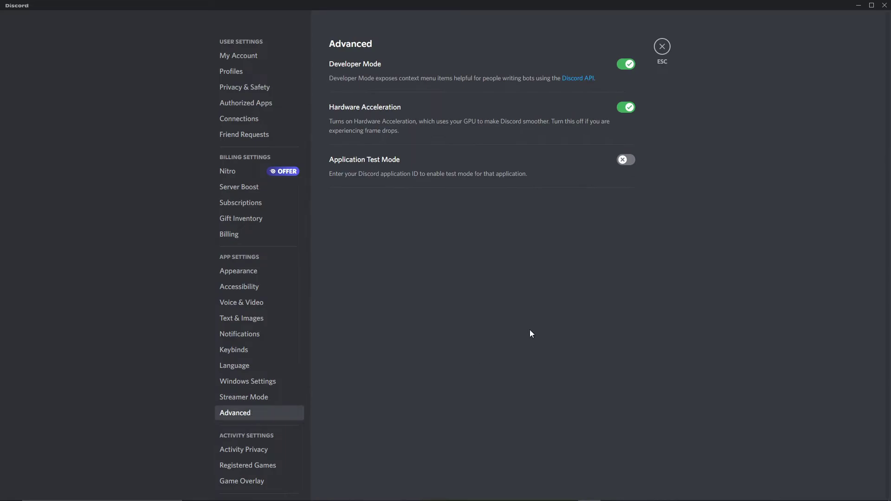